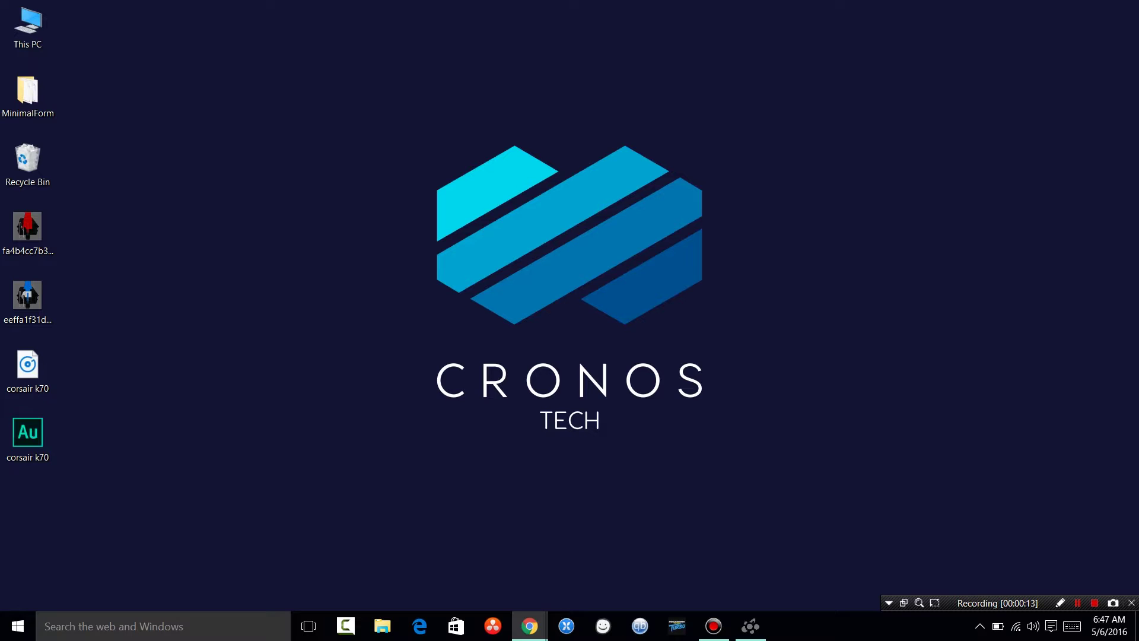
Restore the Chrome window and load youtube.com
left_click(611, 564)
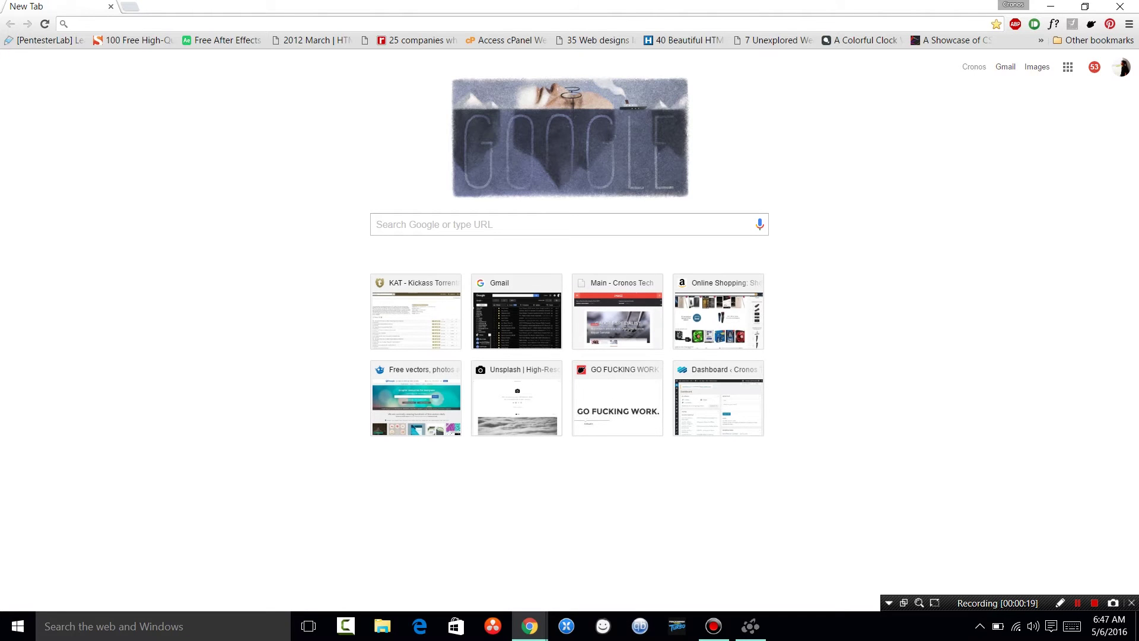
type("ypu")
key("BackSpace")
type("ou")
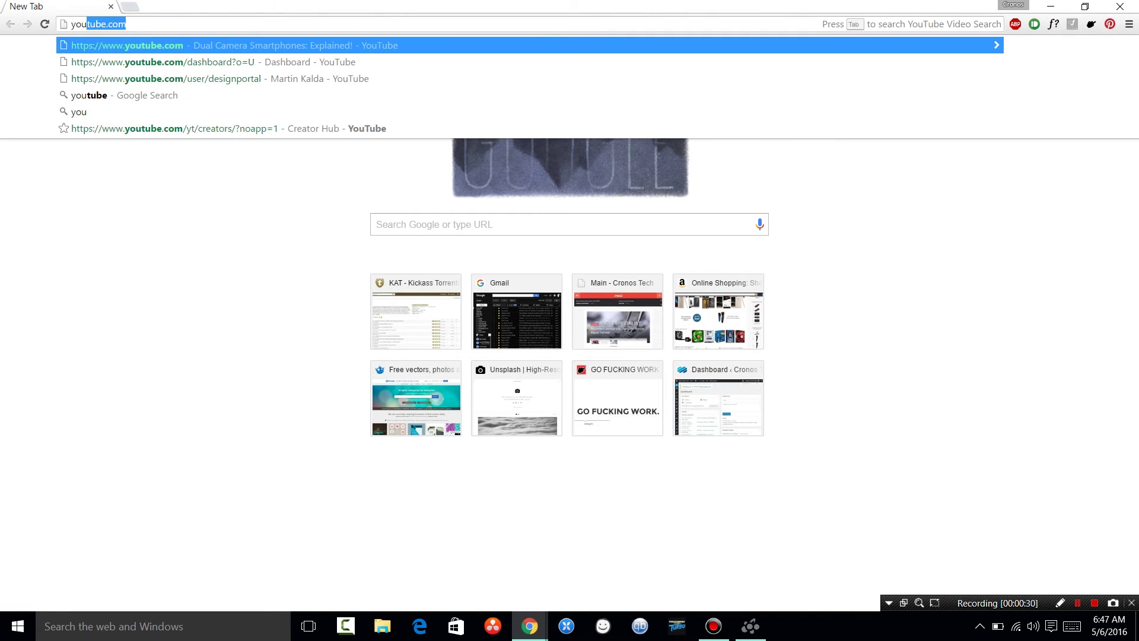
type("tube.com")
key("Return")
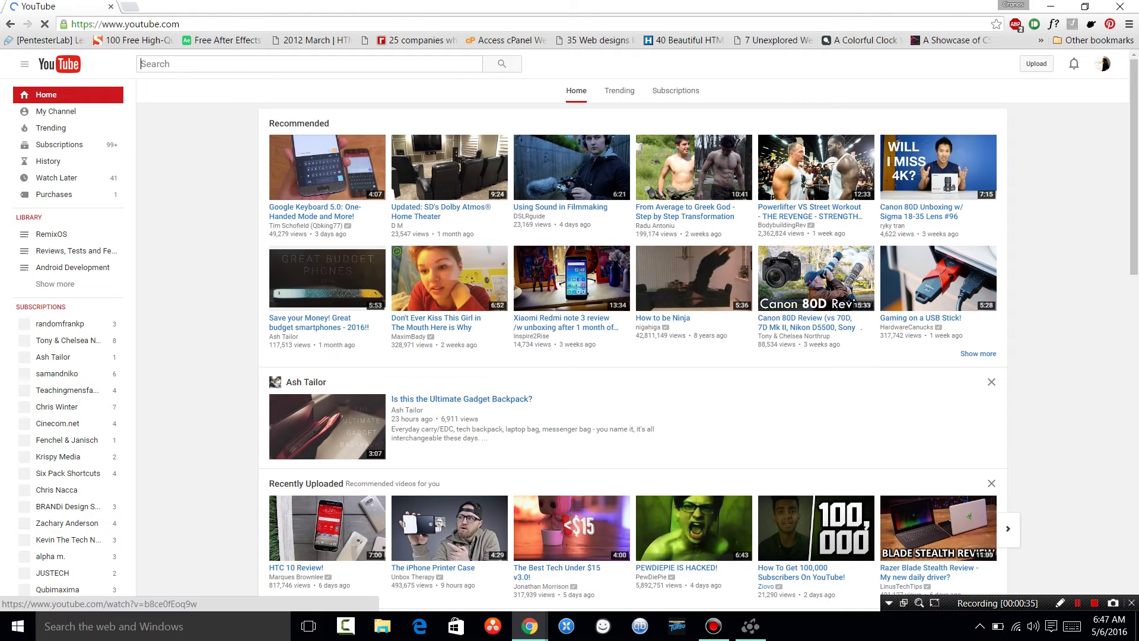
Scroll down through the YouTube home page recommendations and back up
scroll(633, 356, "down", 2)
scroll(633, 356, "down", 2)
scroll(633, 356, "down", 1)
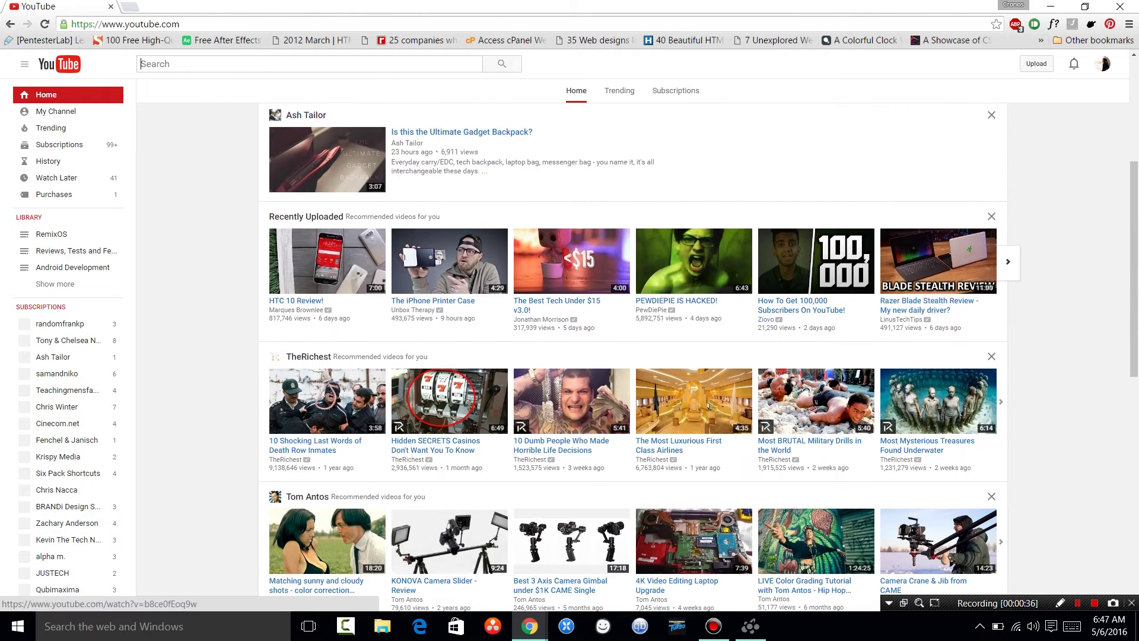
scroll(633, 356, "down", 1)
scroll(633, 356, "down", 2)
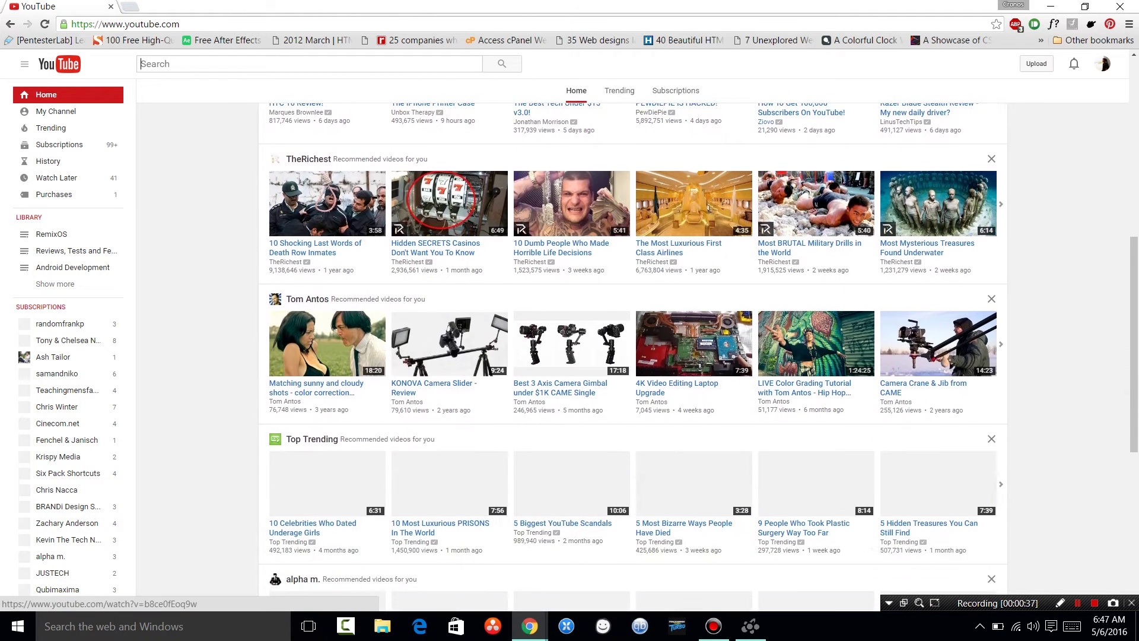
scroll(633, 356, "down", 2)
scroll(633, 356, "down", 1)
scroll(633, 356, "down", 3)
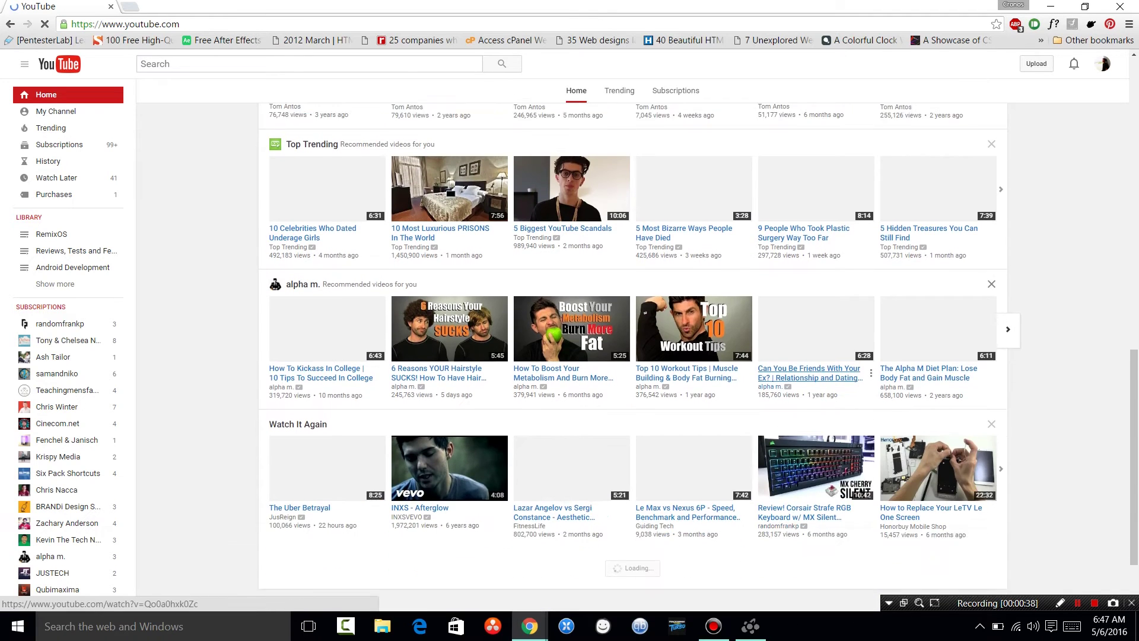
scroll(633, 356, "up", 3)
scroll(633, 356, "up", 2)
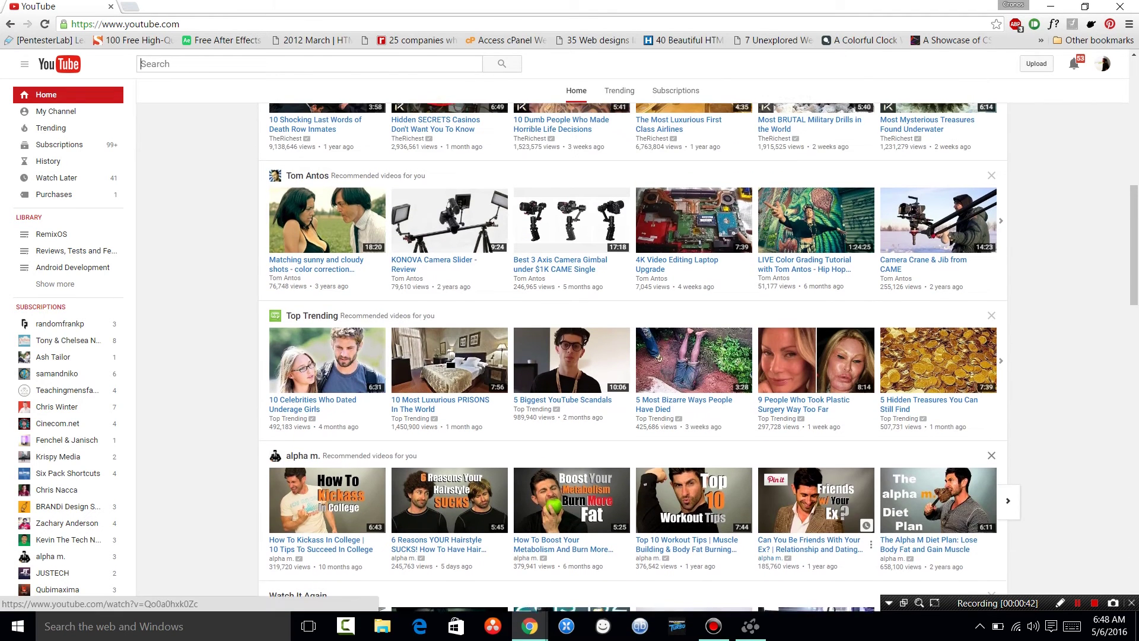
scroll(633, 356, "up", 2)
scroll(633, 356, "up", 2)
scroll(634, 356, "up", 2)
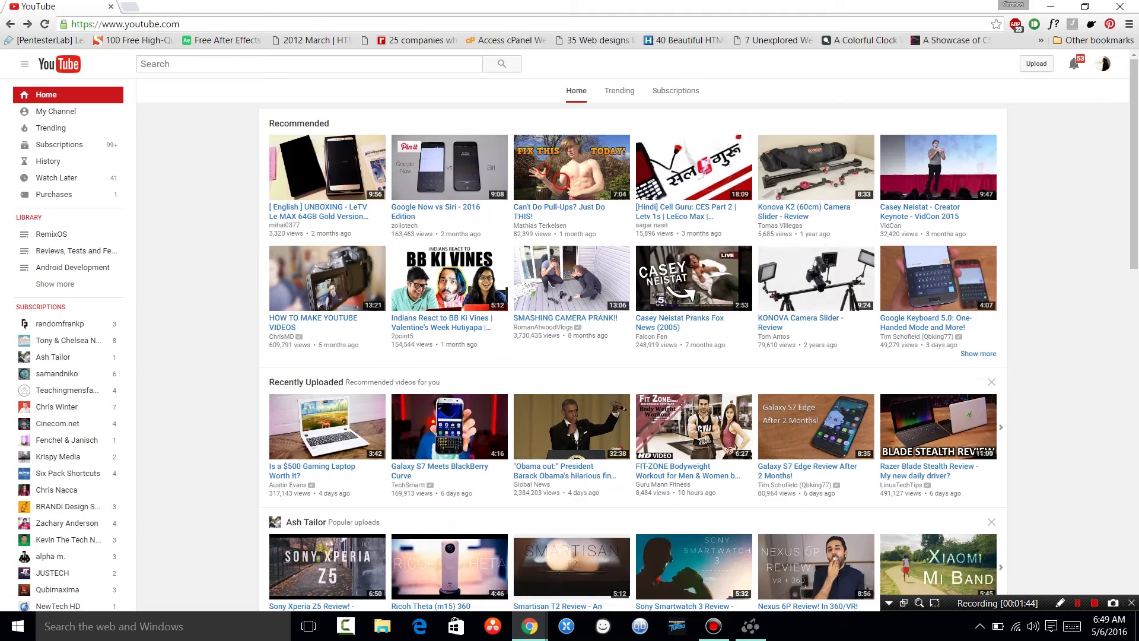
Reload the home page with /?gl=US appended, then open a recommended video
type("/?gl=US")
key("Return")
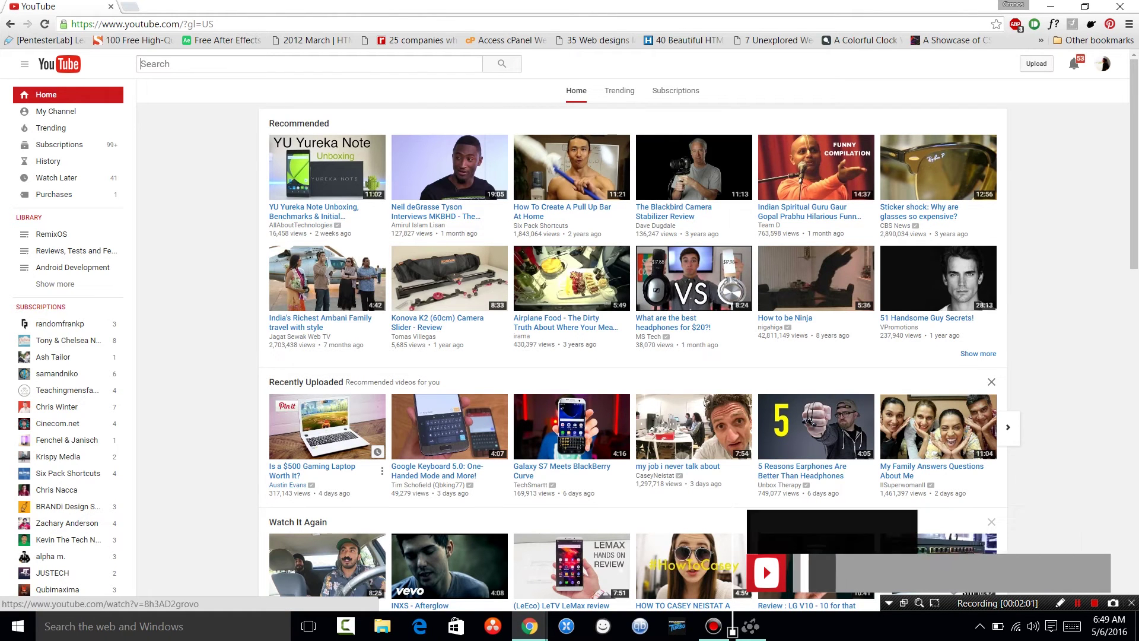
scroll(326, 379, "down", 1)
scroll(326, 422, "down", 1)
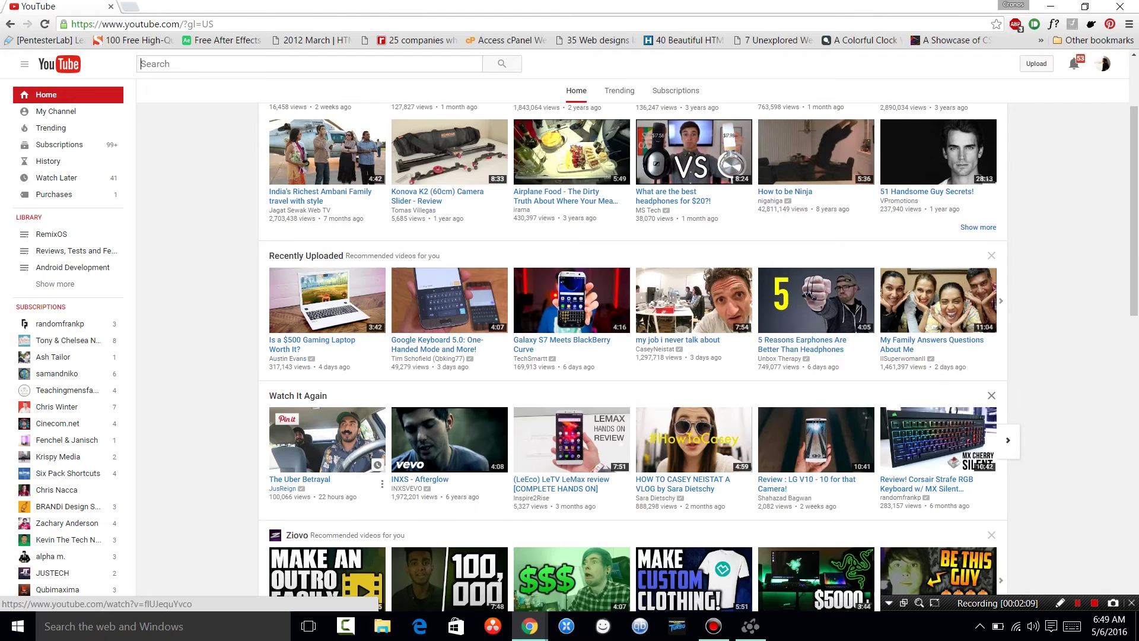
scroll(326, 445, "up", 2)
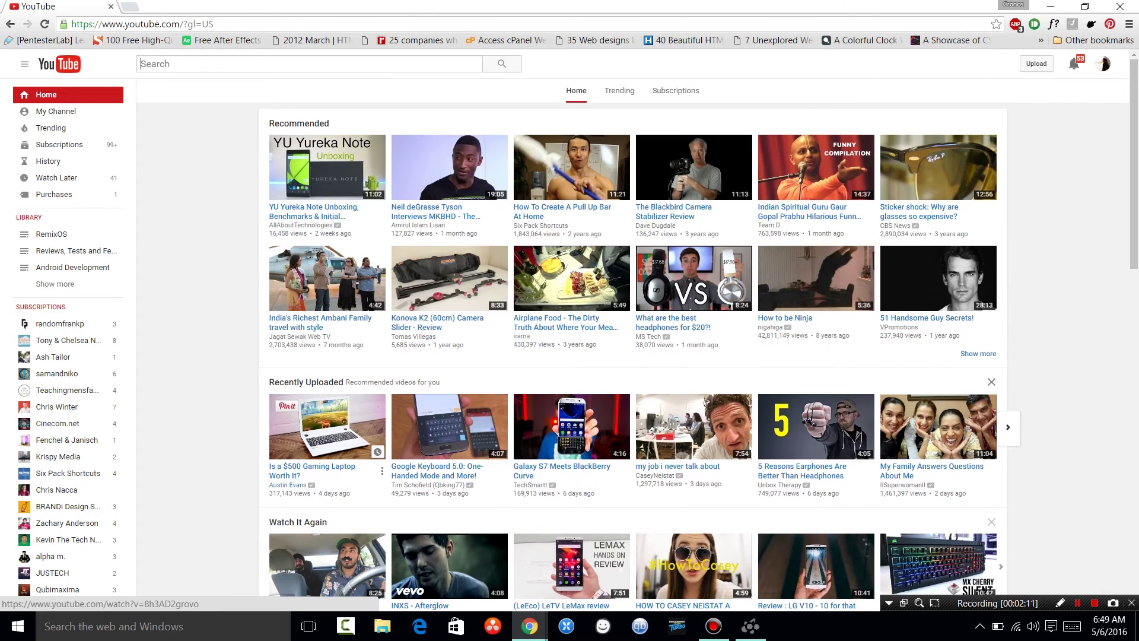
left_click(327, 426)
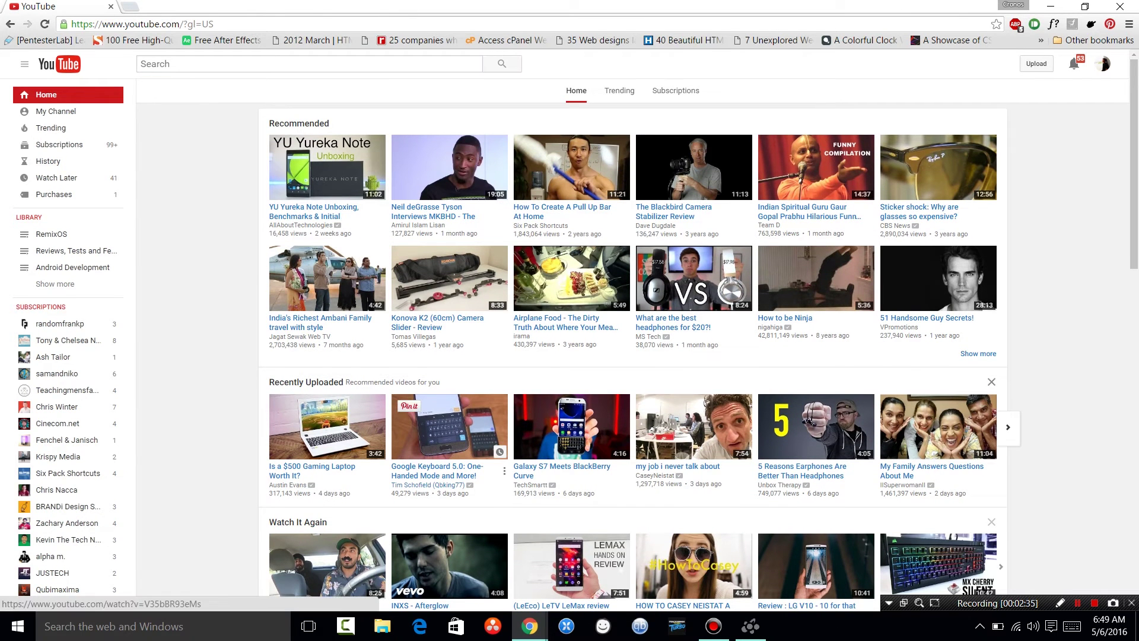
Open Chrome DevTools with F12, docked beside the YouTube page
key("F12")
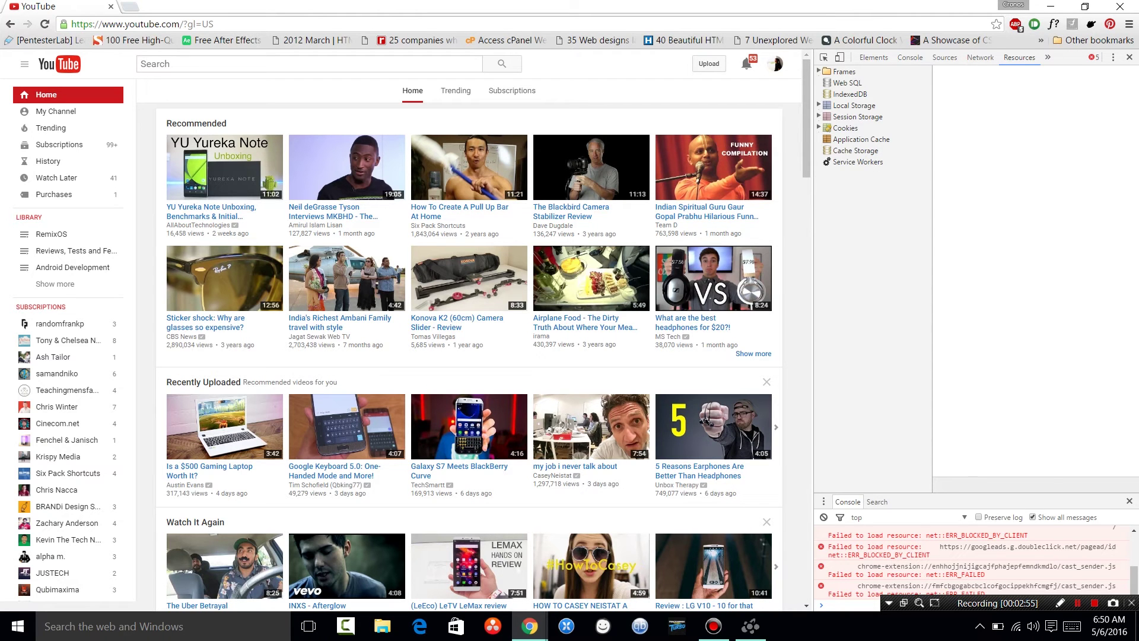
left_click(818, 128)
left_click(869, 139)
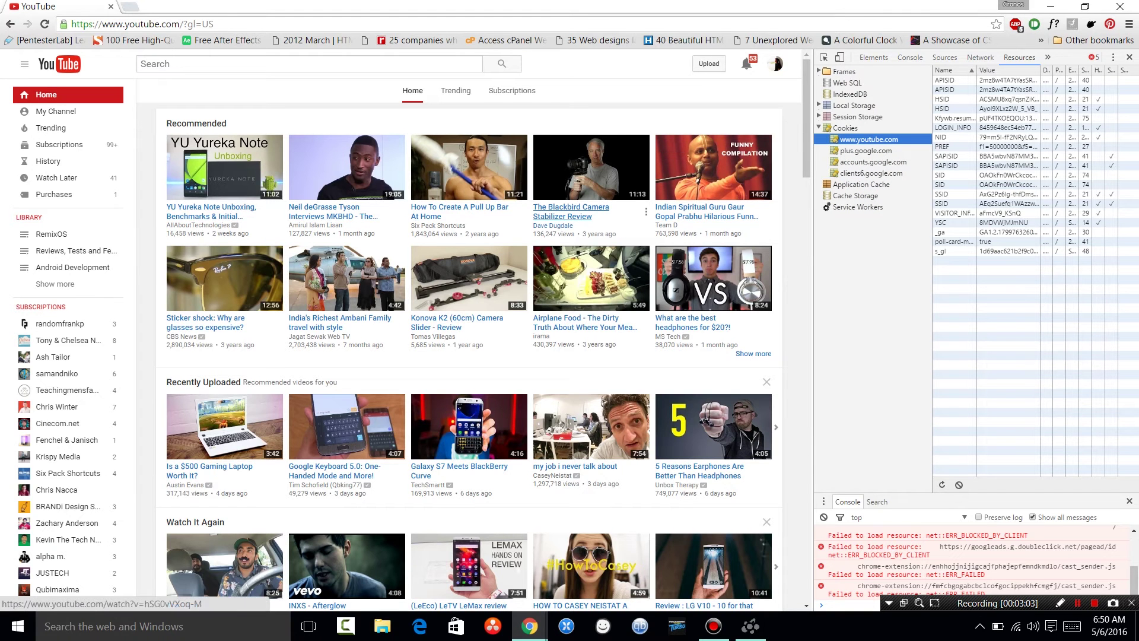
left_click_drag(812, 297, 803, 297)
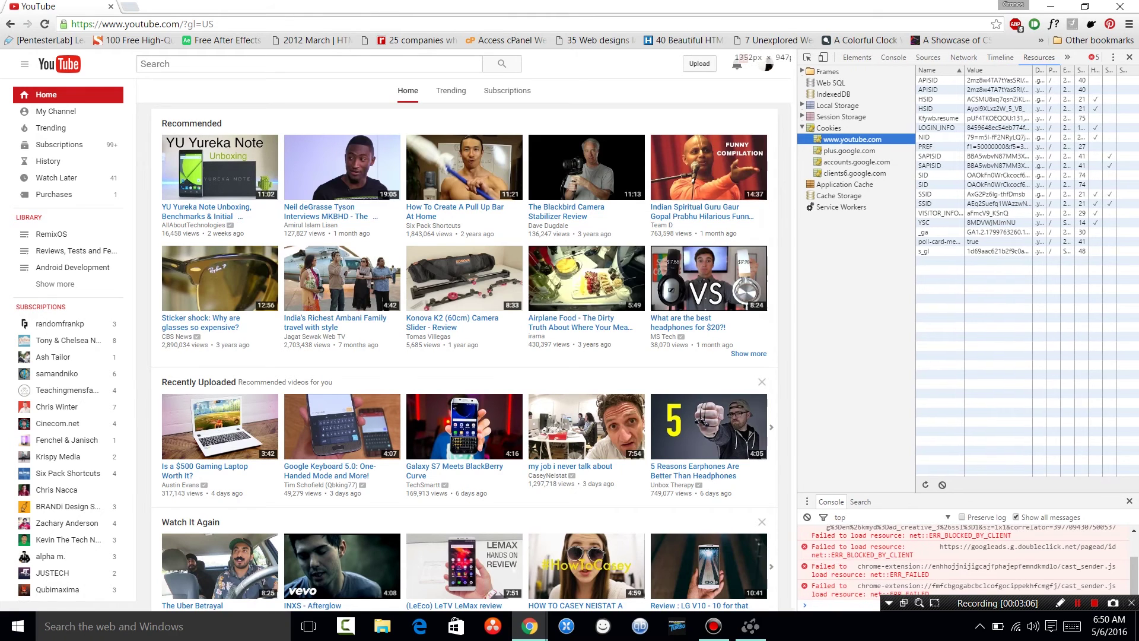
left_click_drag(803, 297, 479, 296)
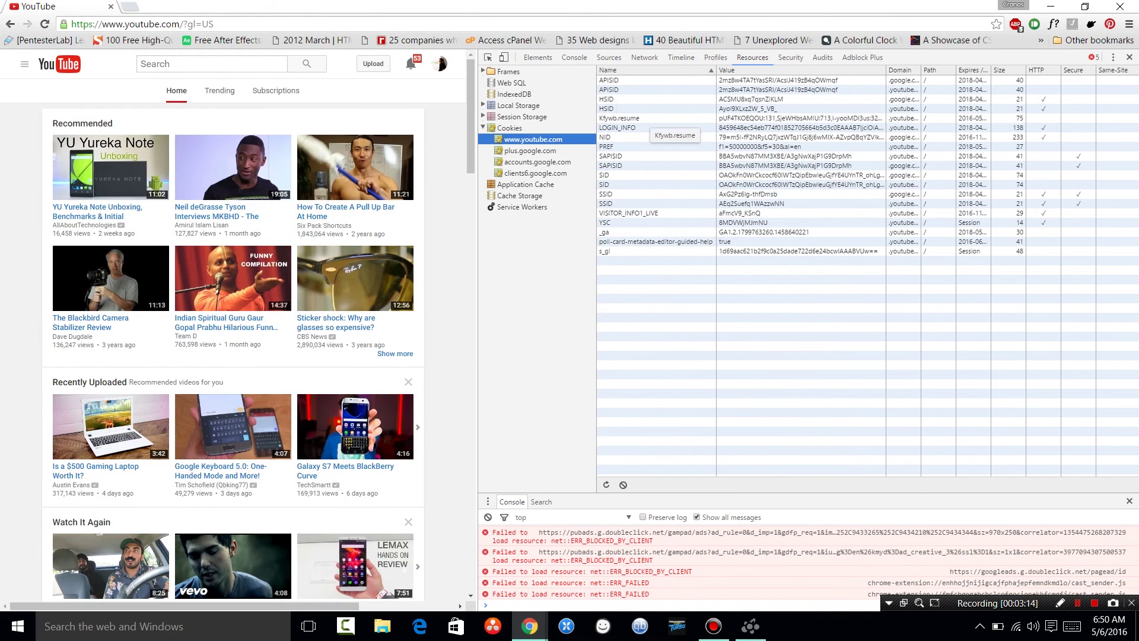
Delete the VISITOR_INFO1_LIVE cookie from the youtube.com cookie list
left_click(653, 109)
key("Down")
key("Down")
key("Down")
key("Down")
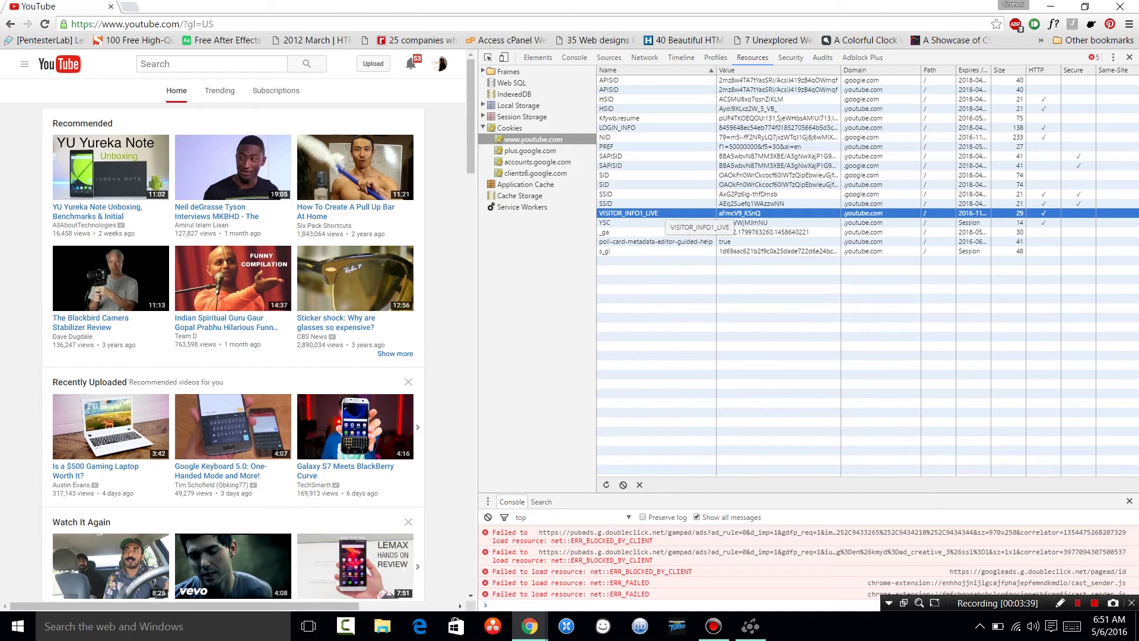
right_click(639, 212)
left_click(664, 237)
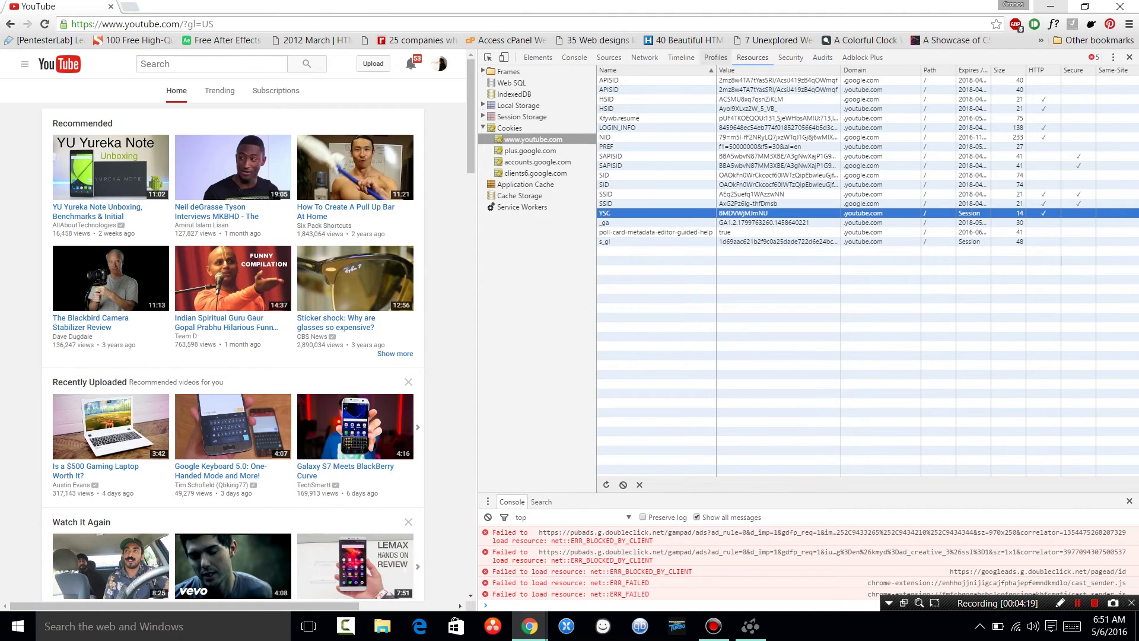
Switch DevTools to the Console and narrow the panel to give the page room
left_click(574, 57)
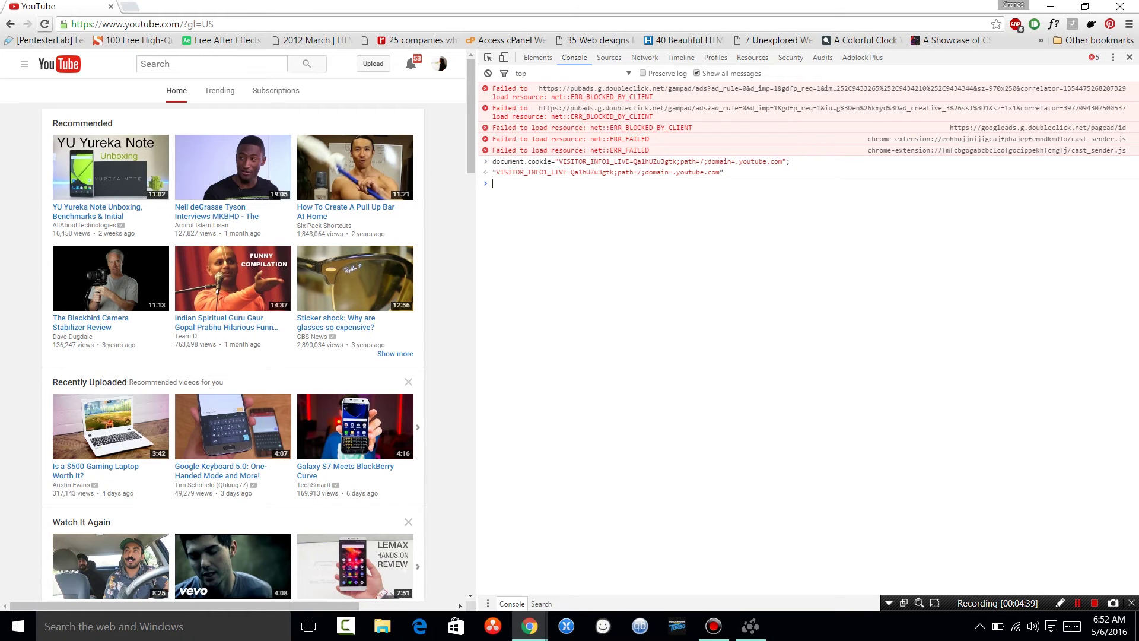
left_click_drag(478, 327, 996, 327)
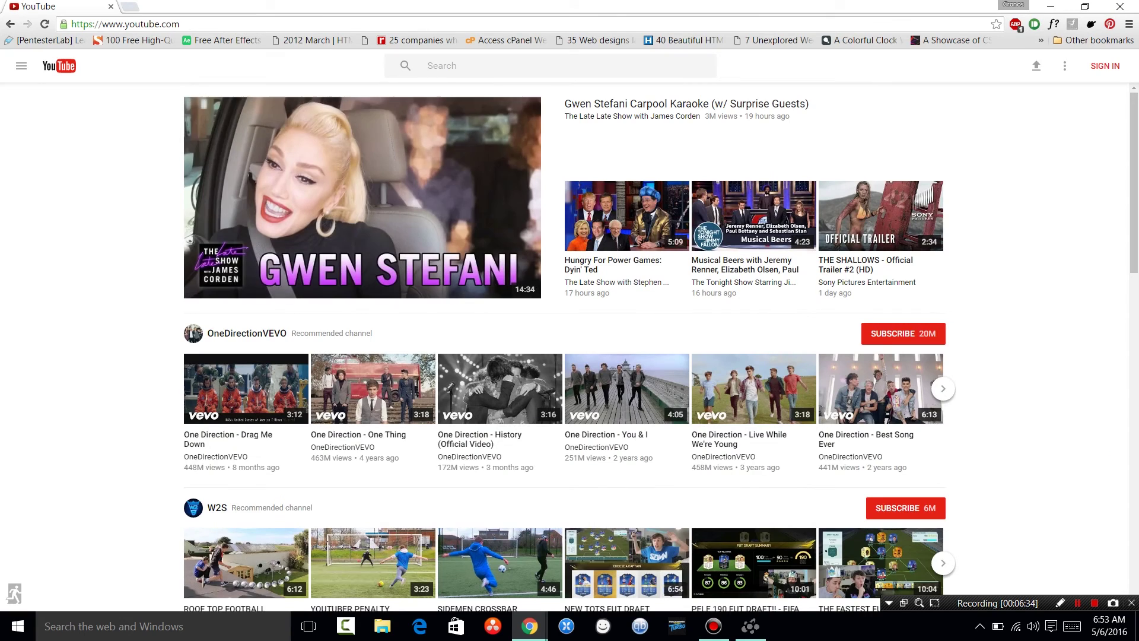
scroll(593, 308, "down", 2)
scroll(570, 345, "down", 3)
scroll(570, 344, "down", 2)
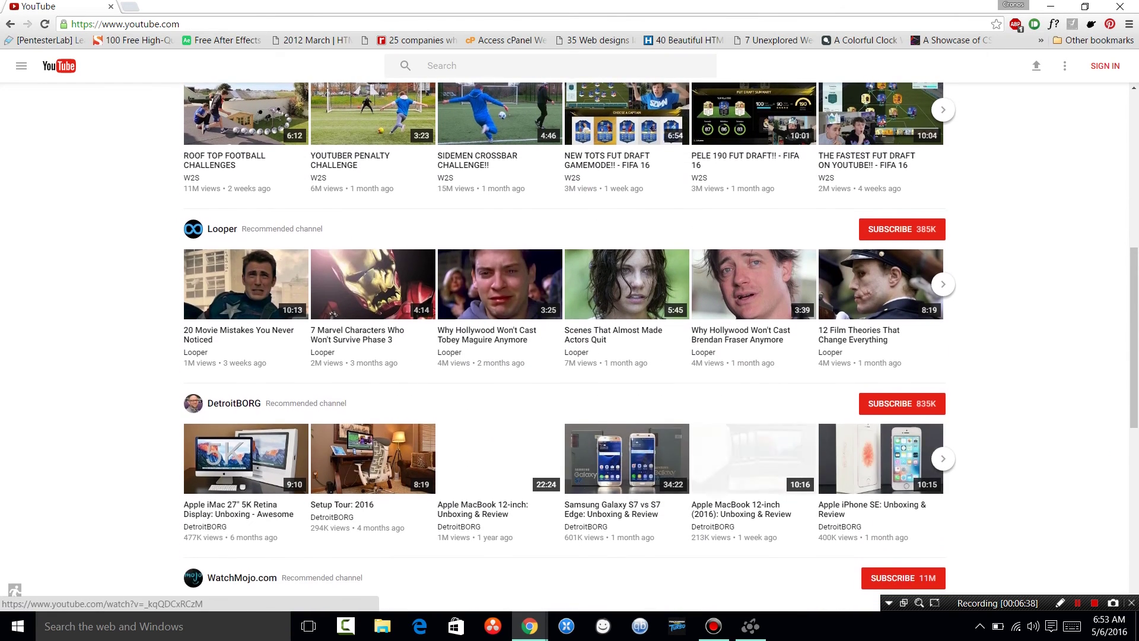
scroll(593, 385, "up", 4)
scroll(593, 386, "up", 3)
left_click(20, 65)
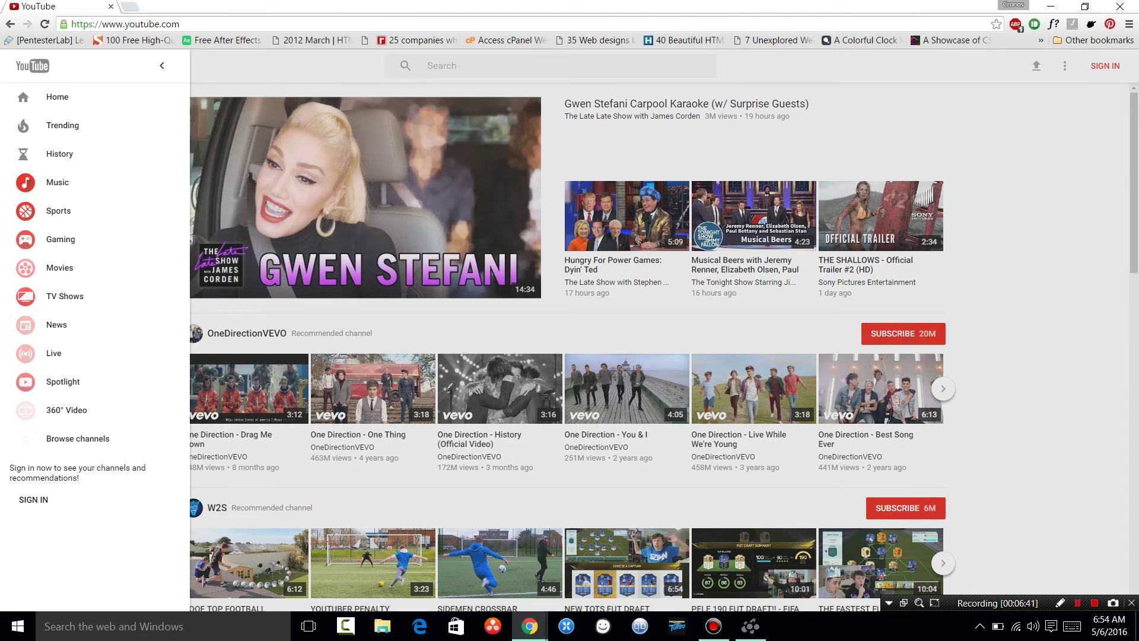
left_click(162, 65)
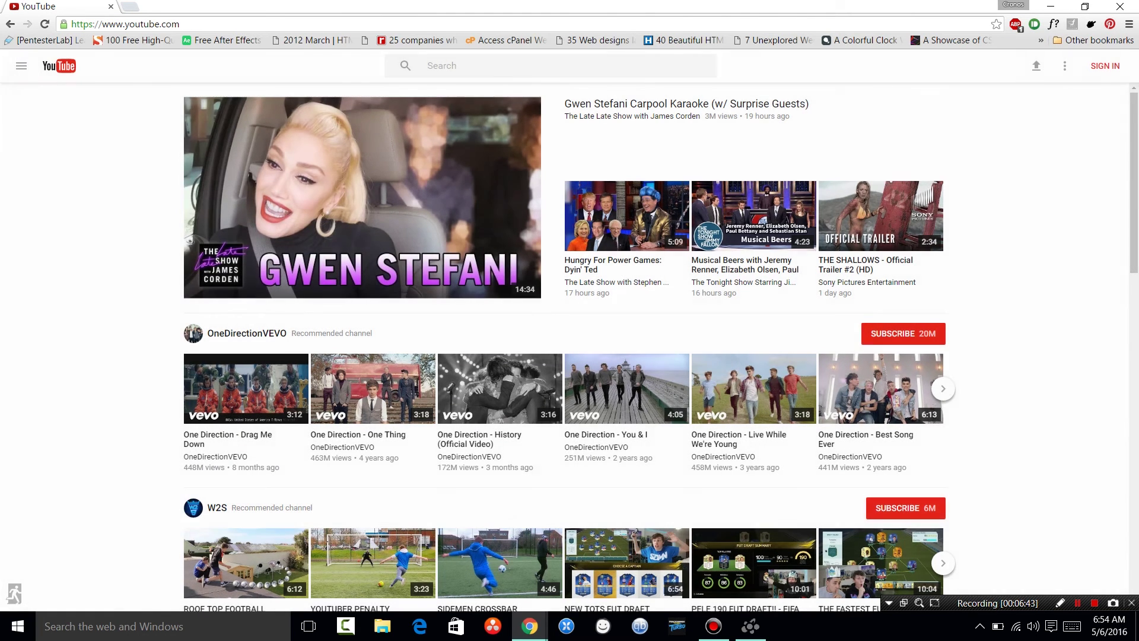
scroll(564, 297, "down", 2)
scroll(564, 347, "down", 5)
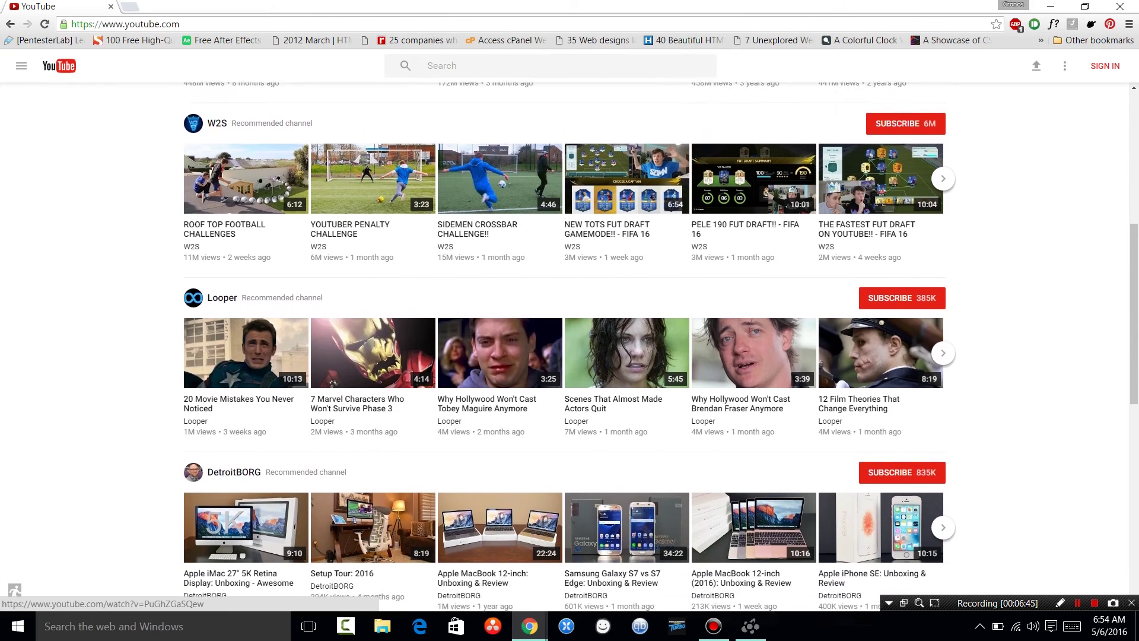
scroll(564, 347, "up", 7)
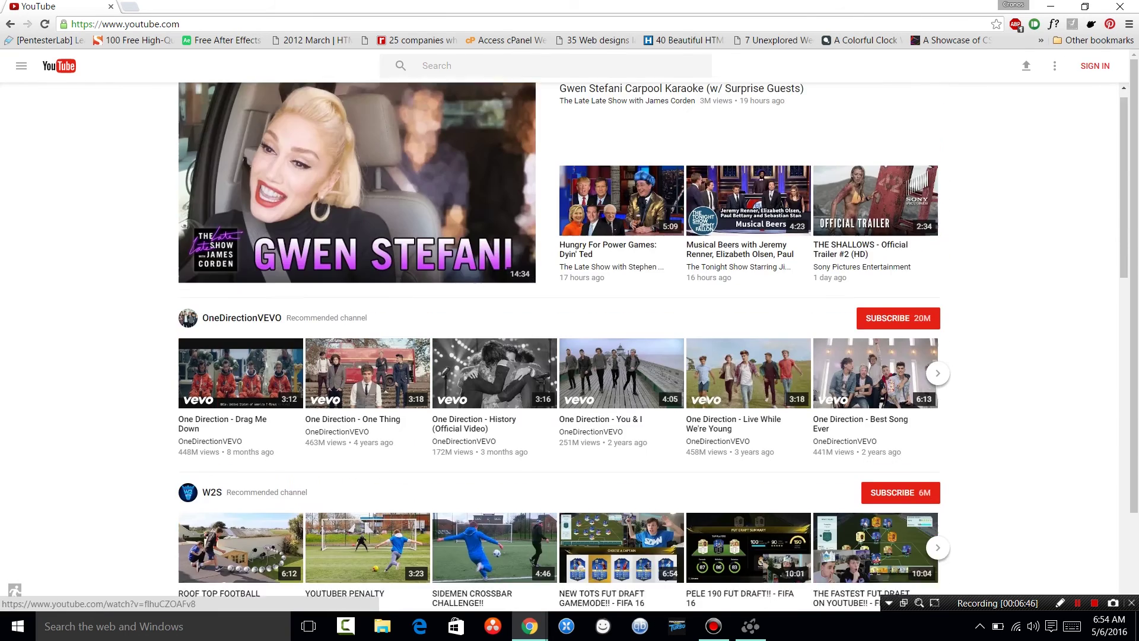
scroll(563, 347, "down", 5)
scroll(564, 347, "down", 1)
scroll(563, 348, "up", 2)
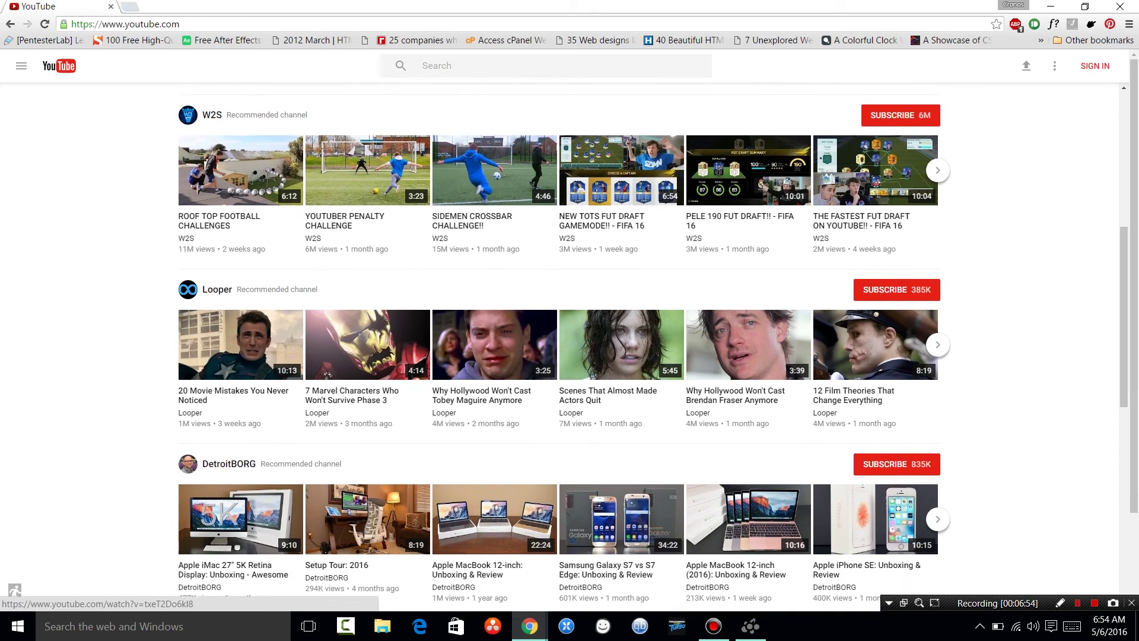
scroll(564, 347, "up", 5)
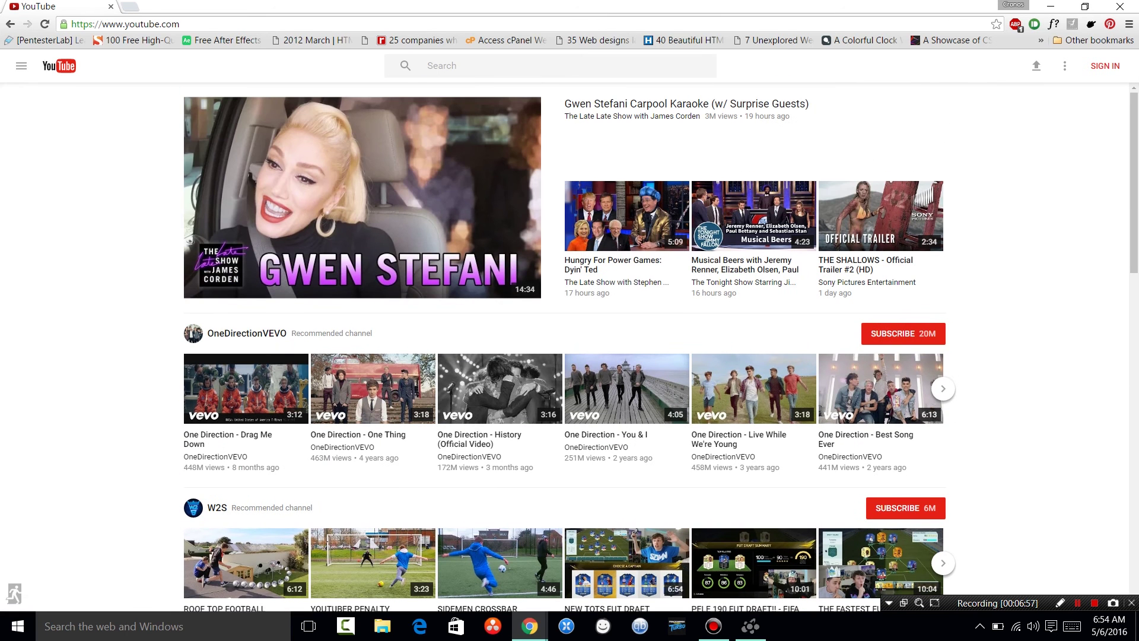
Search YouTube for 'cronos tech' and open the Cronos Tech channel
key("slash")
type("cronos ")
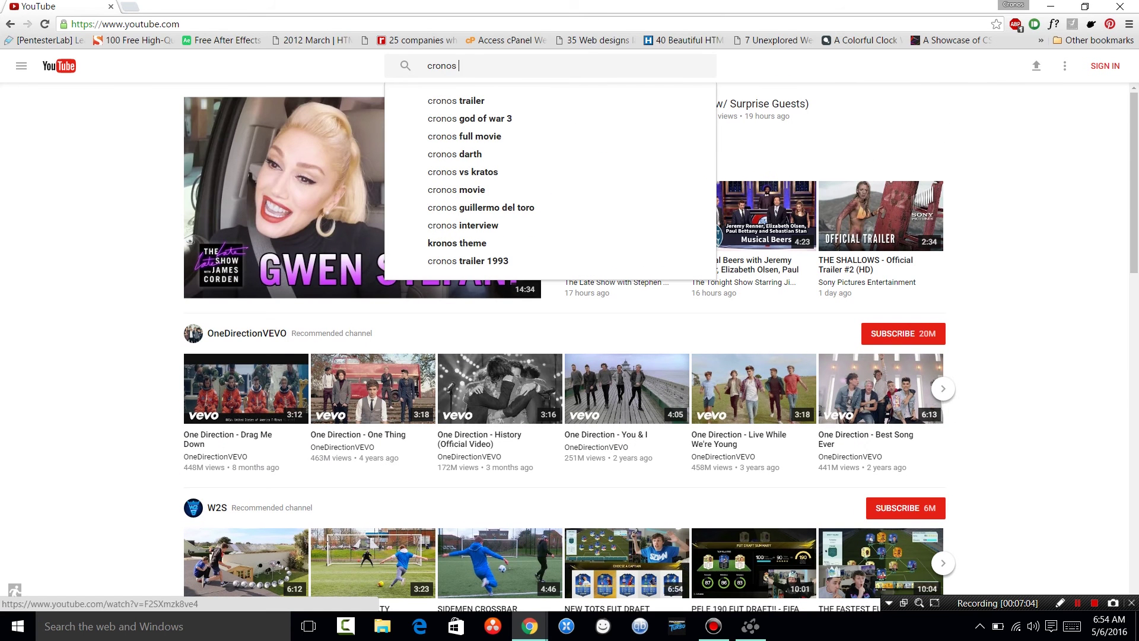
type("tech")
key("Return")
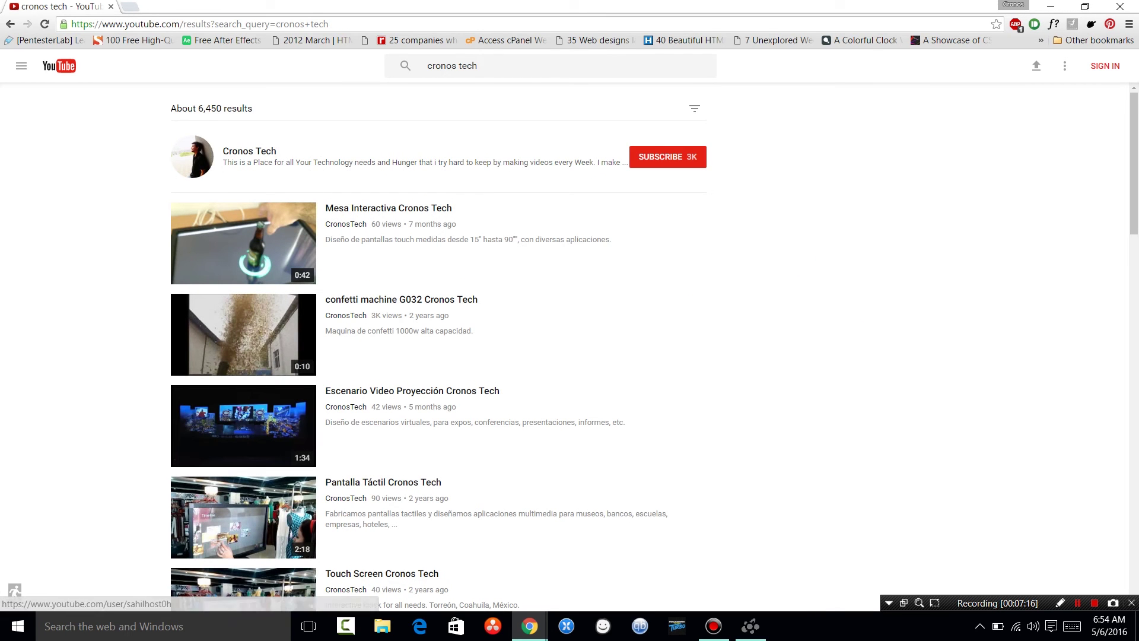
left_click(249, 151)
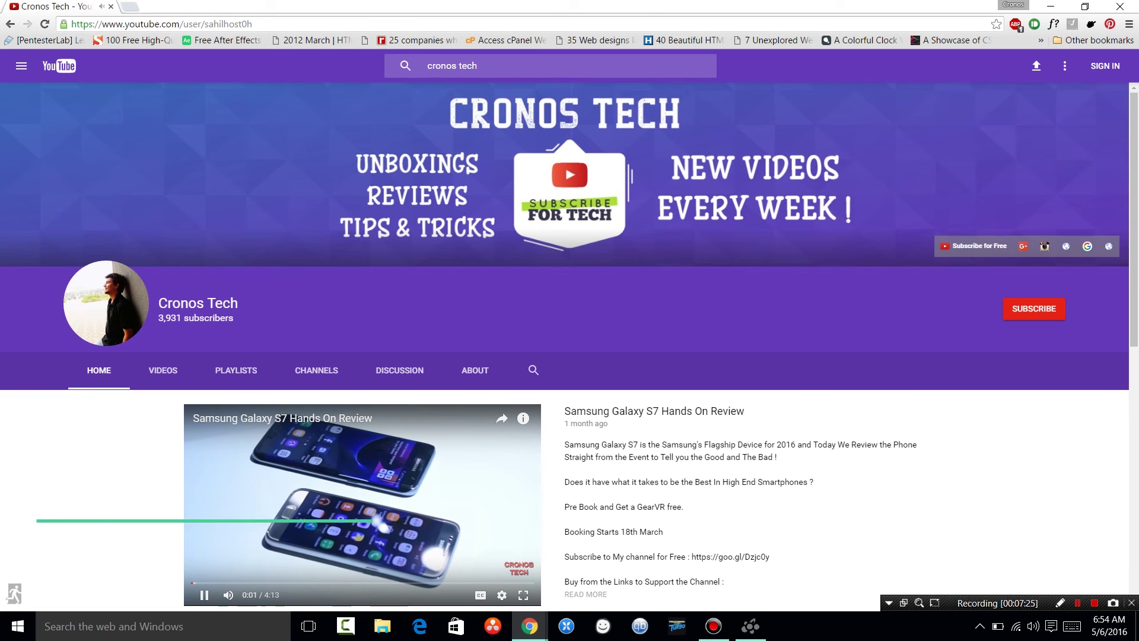
scroll(569, 332, "down", 2)
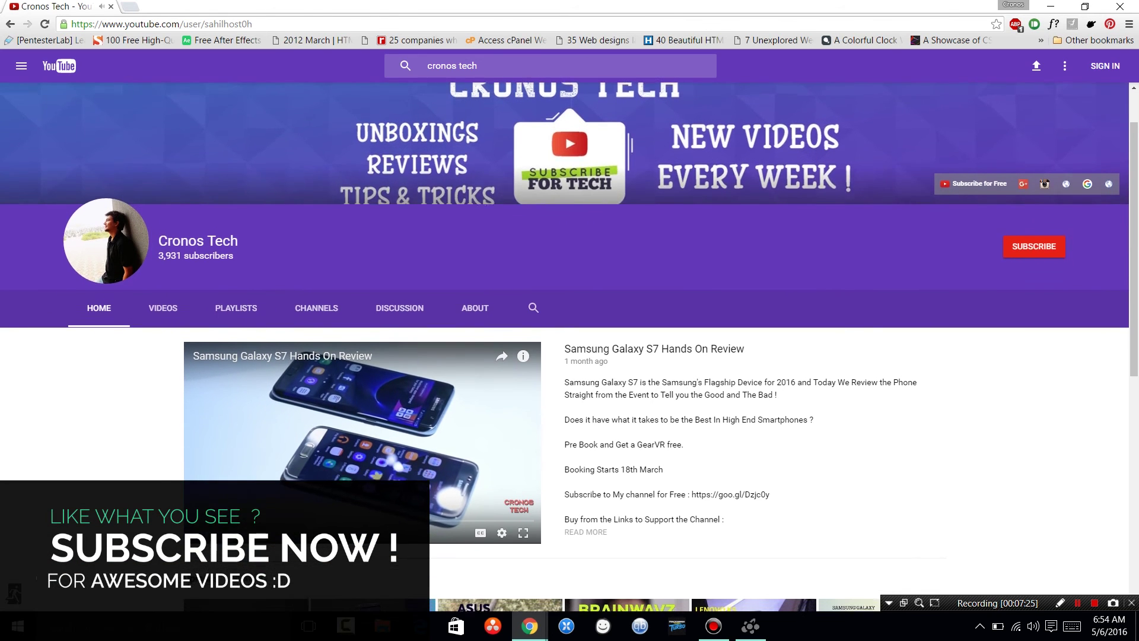
scroll(570, 332, "up", 2)
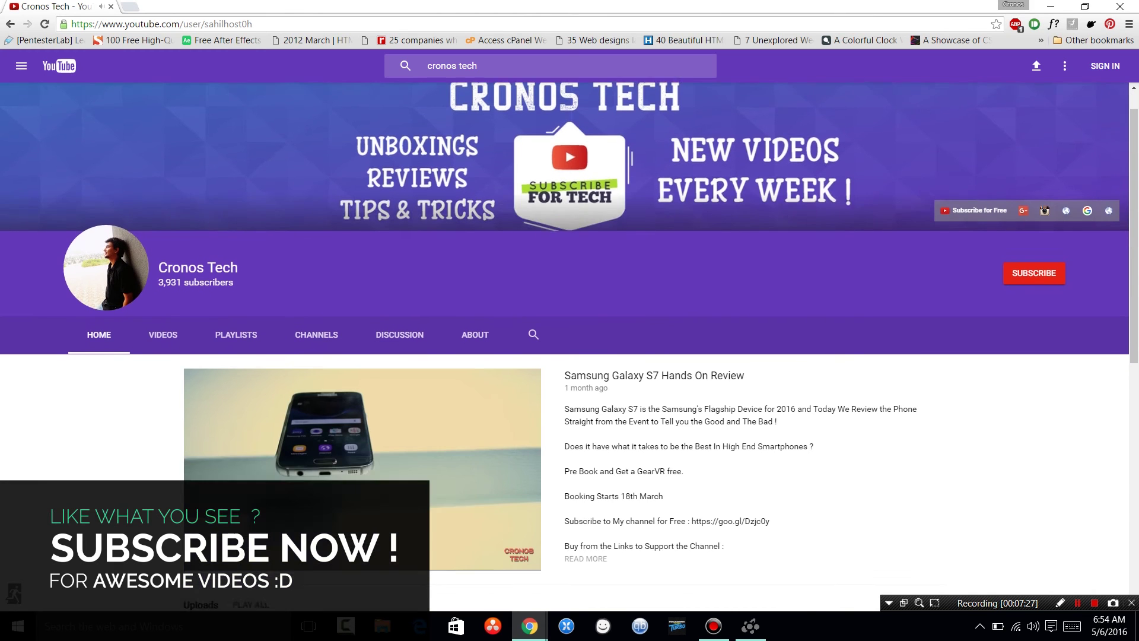
scroll(570, 332, "down", 2)
scroll(570, 332, "down", 2)
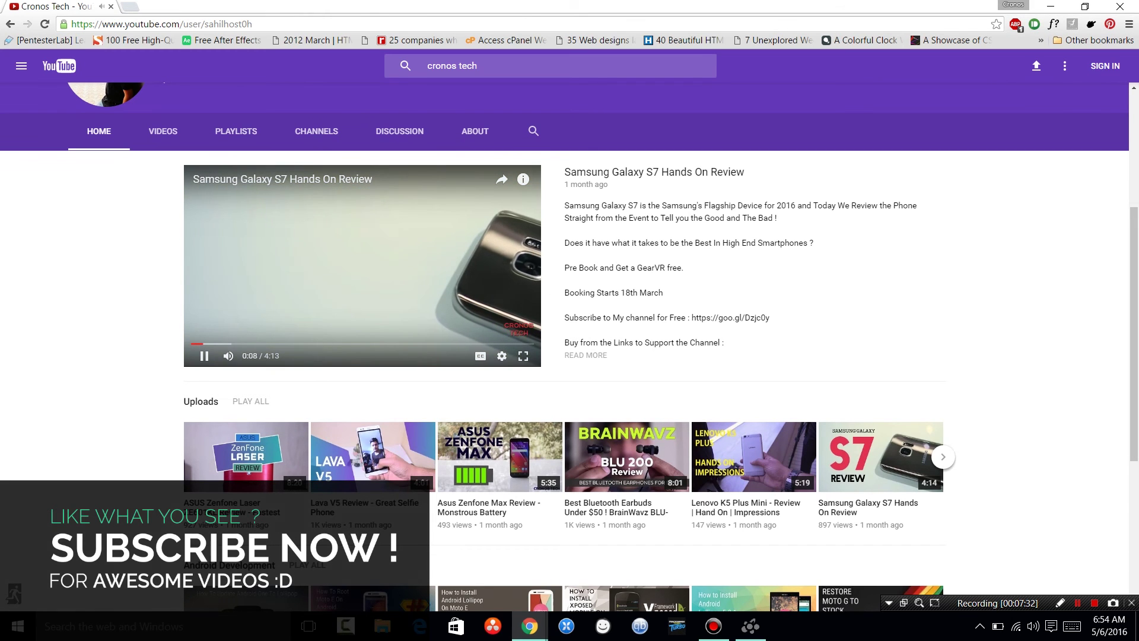
scroll(570, 347, "down", 2)
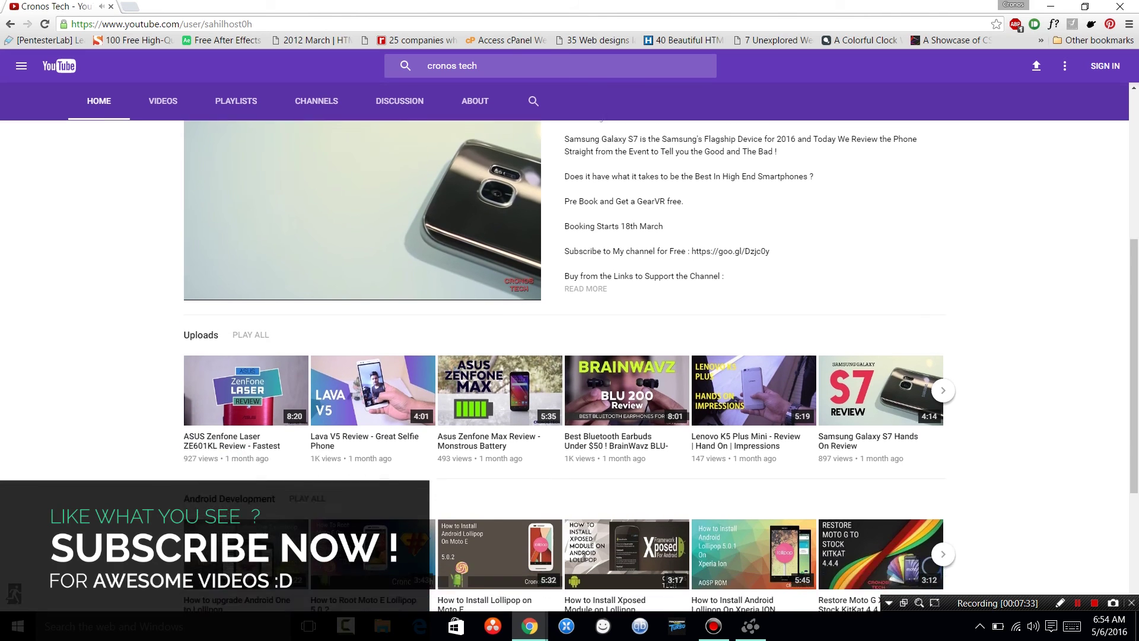
scroll(570, 347, "down", 5)
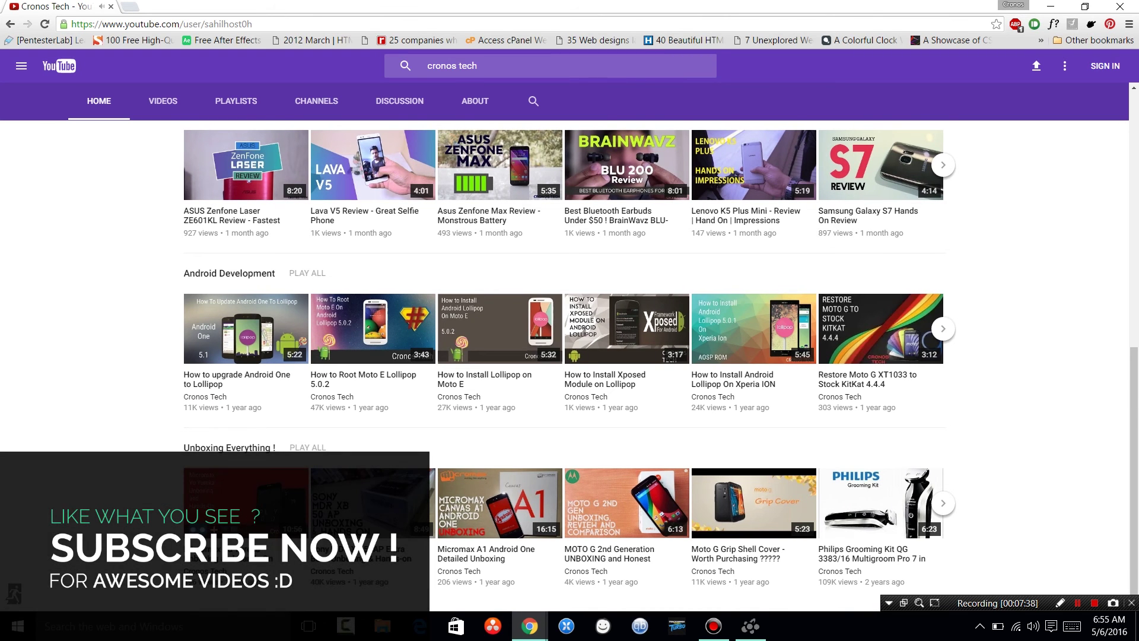
scroll(570, 356, "up", 7)
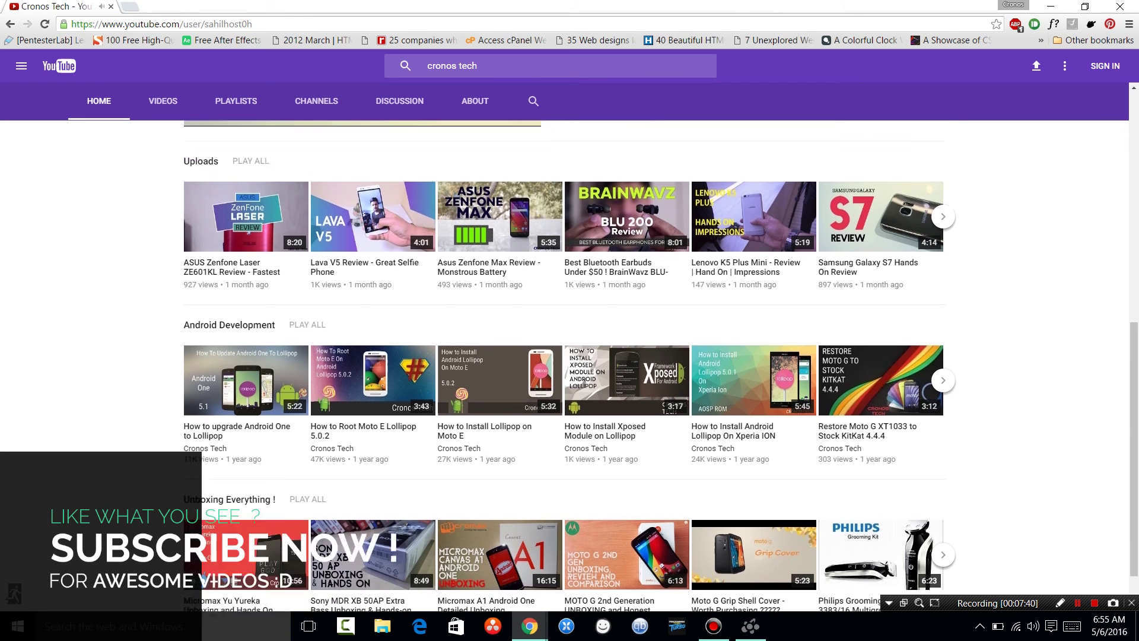
scroll(570, 344, "up", 1)
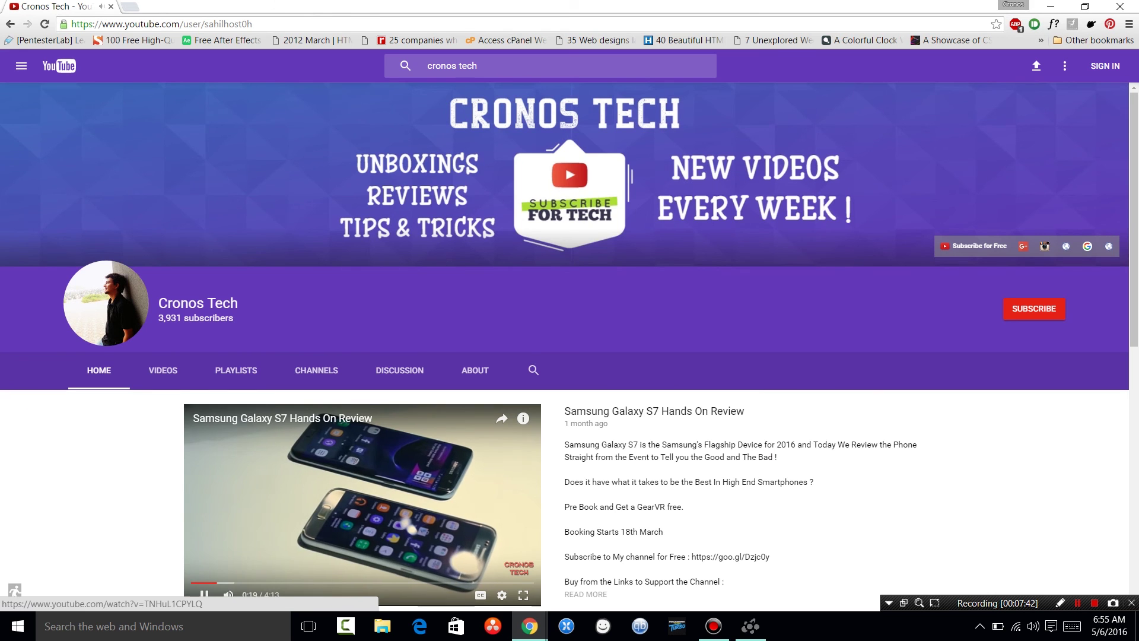
scroll(570, 344, "down", 1)
scroll(569, 344, "down", 1)
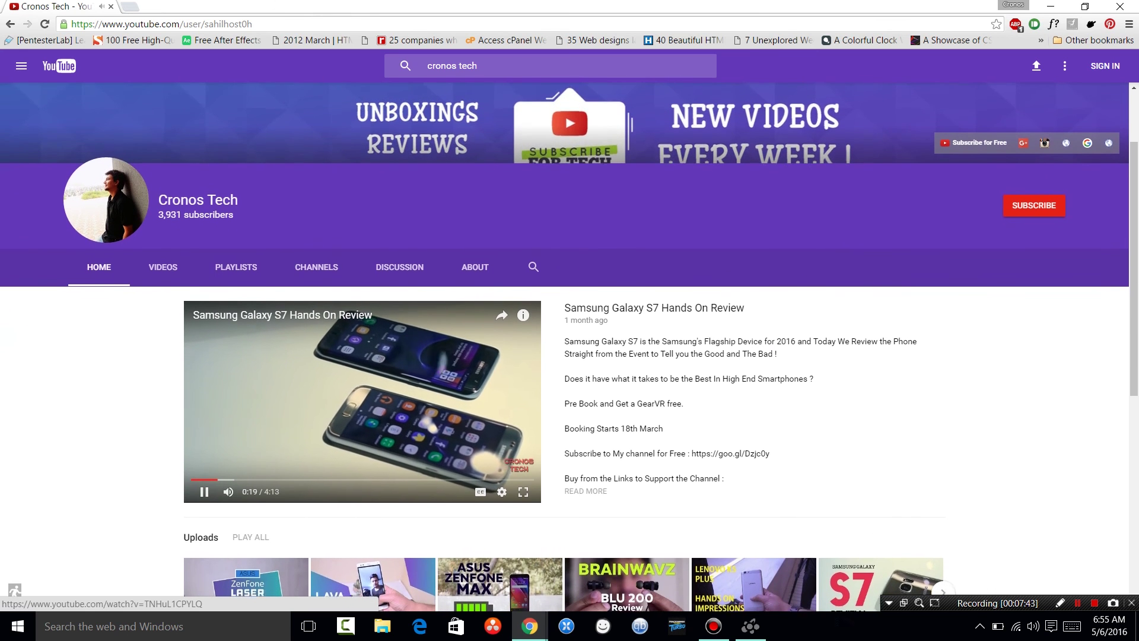
scroll(569, 344, "down", 1)
scroll(570, 344, "down", 1)
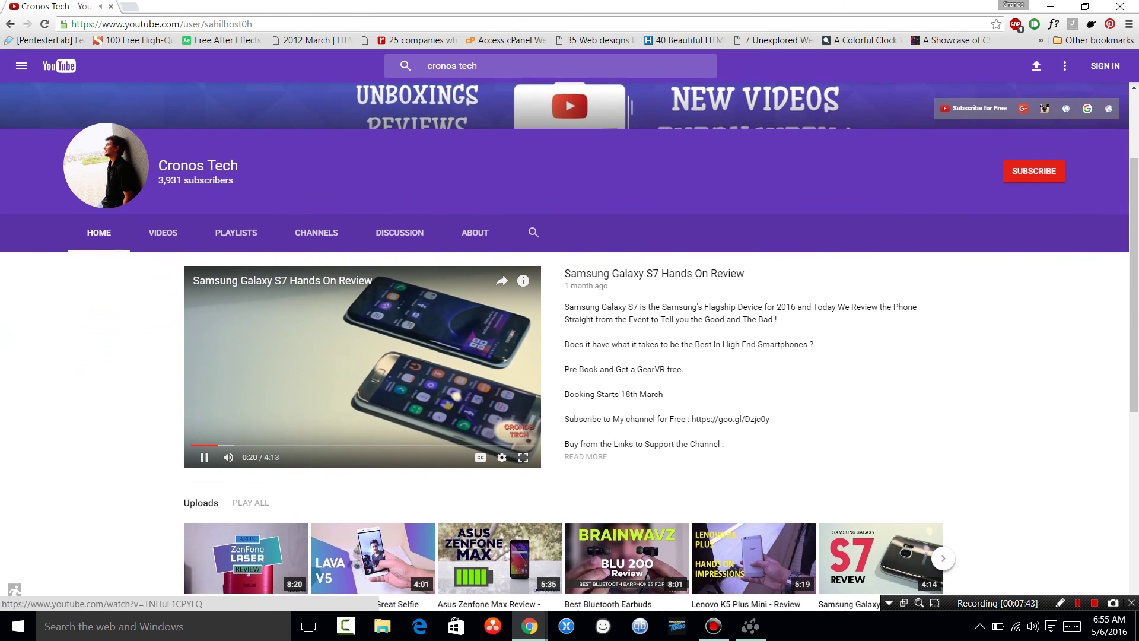
scroll(569, 344, "down", 1)
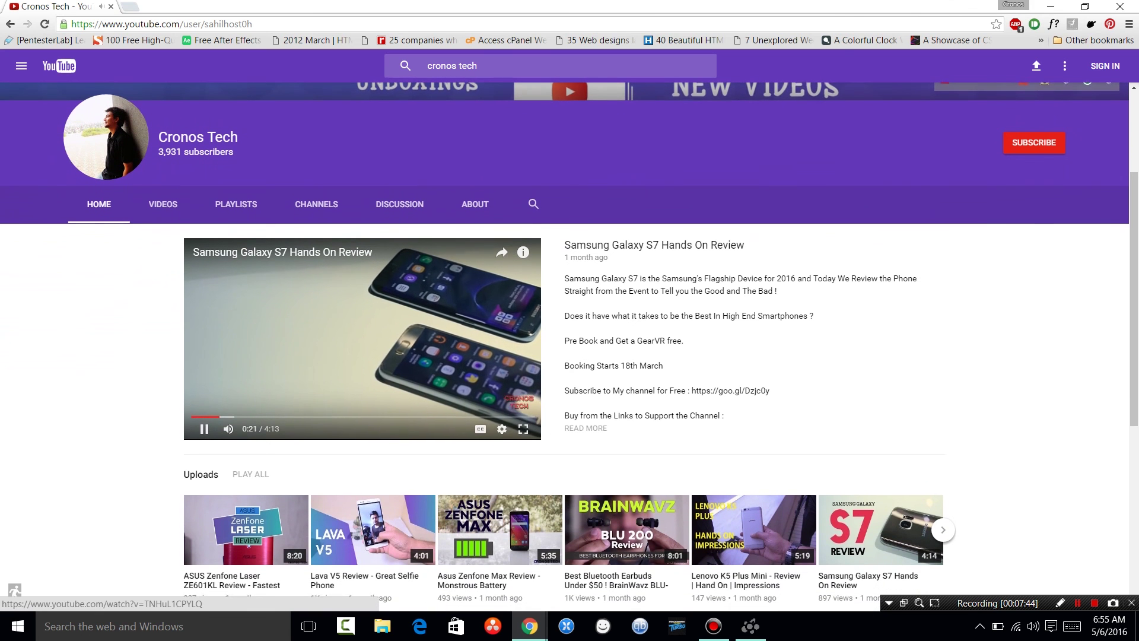